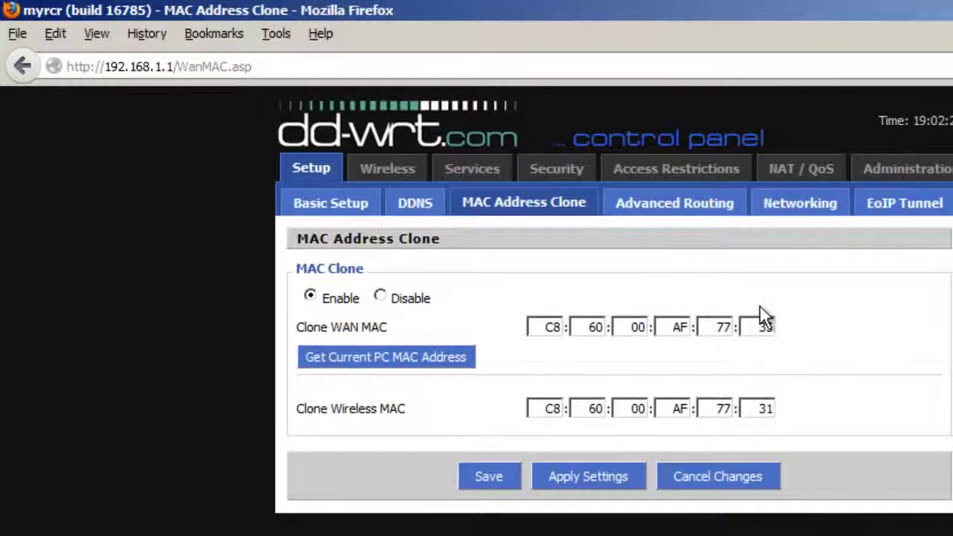
# Step: Set the last pair of the Clone WAN MAC address to 34, then save and apply the settings
pyautogui.doubleClick(774, 327)
pyautogui.write('34')
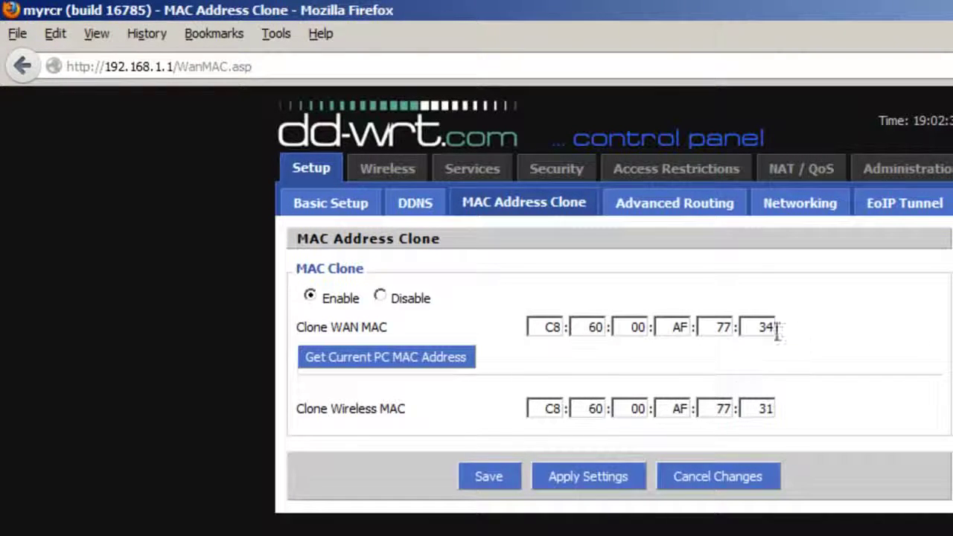
pyautogui.click(487, 480)
pyautogui.click(560, 465)
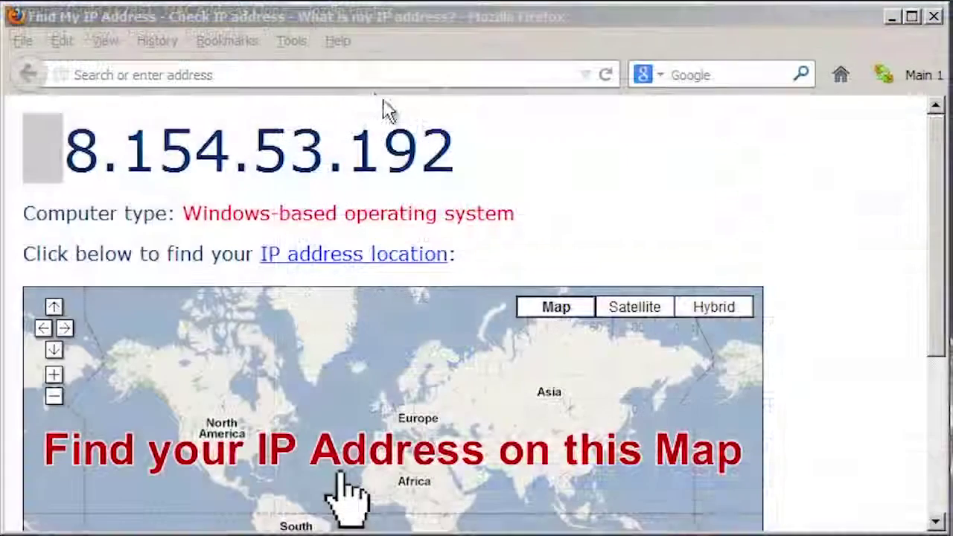
# Step: Load findmyipaddress.com in the browser to check the current public IP address
pyautogui.click(242, 73)
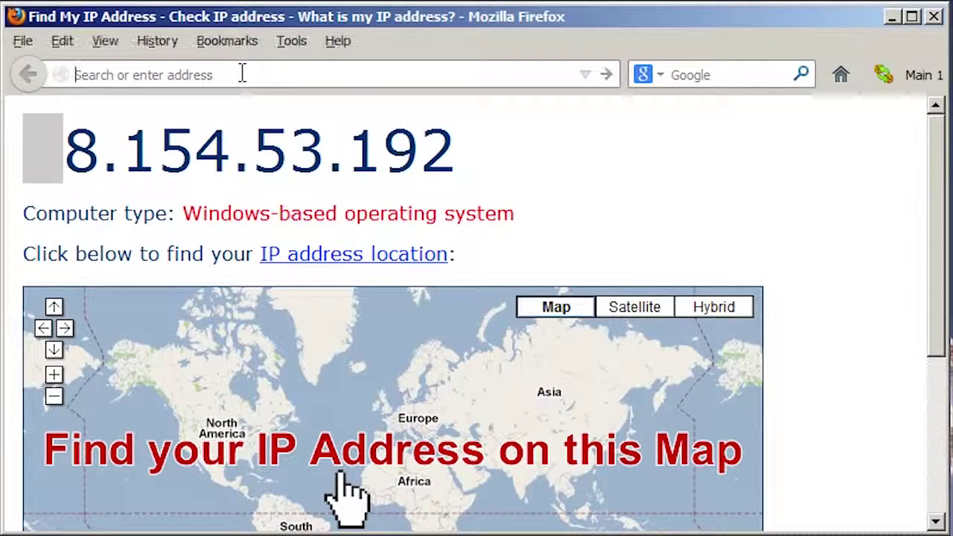
pyautogui.write('findmyipaddress.com')
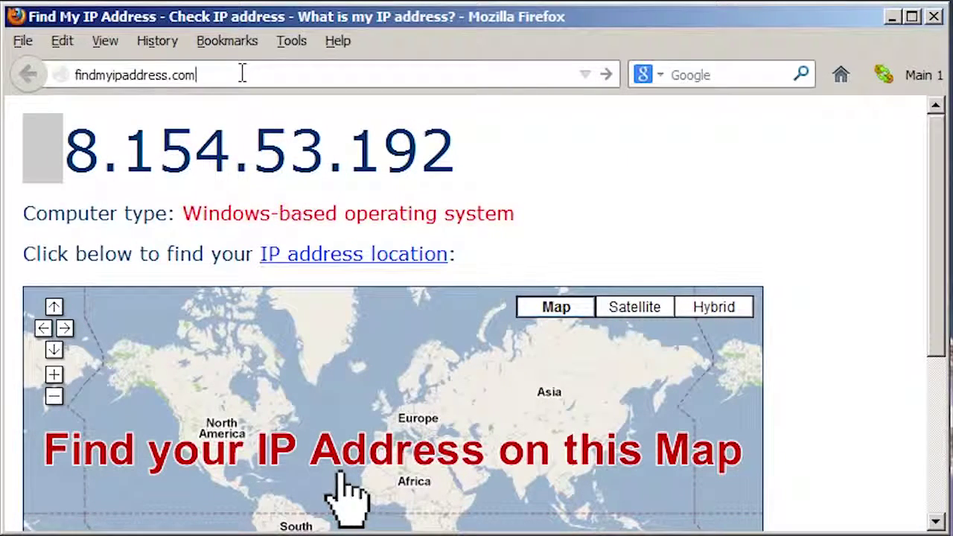
pyautogui.press('Return')
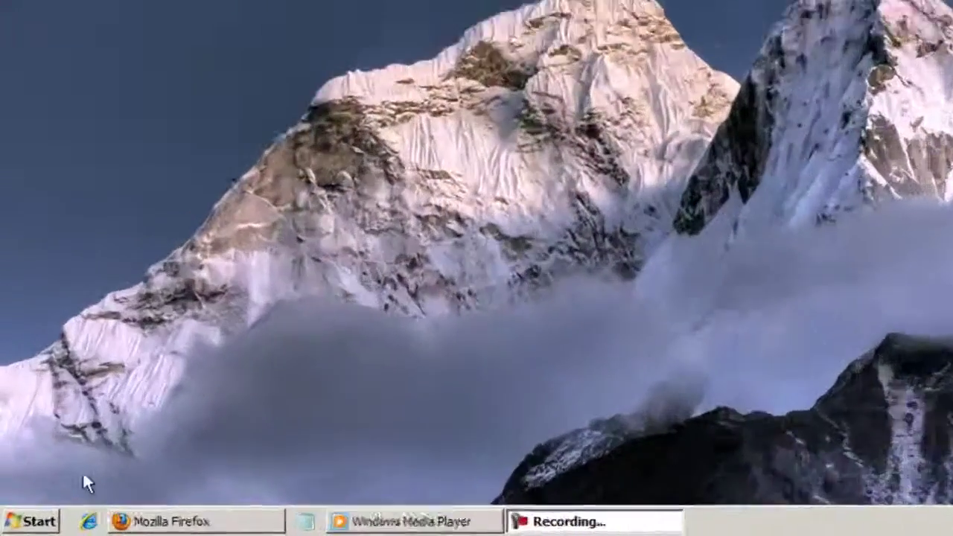
# Step: Open a Windows Command Prompt by running cmd
pyautogui.click(32, 527)
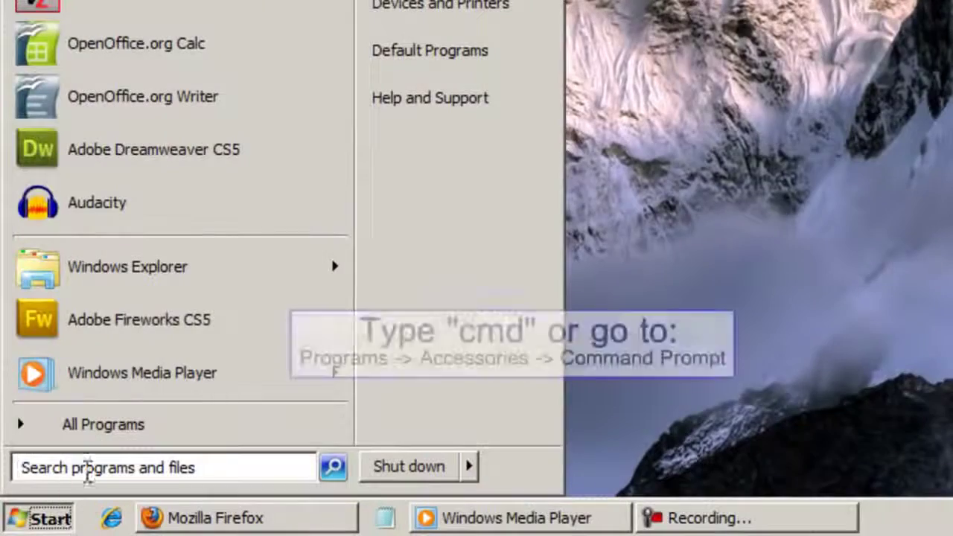
pyautogui.click(85, 468)
pyautogui.write('cmd')
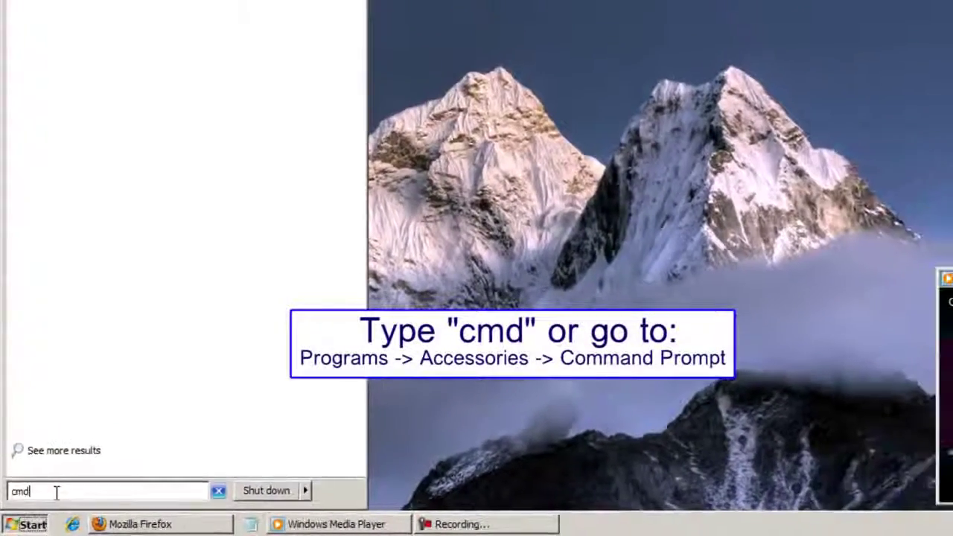
pyautogui.press('Return')
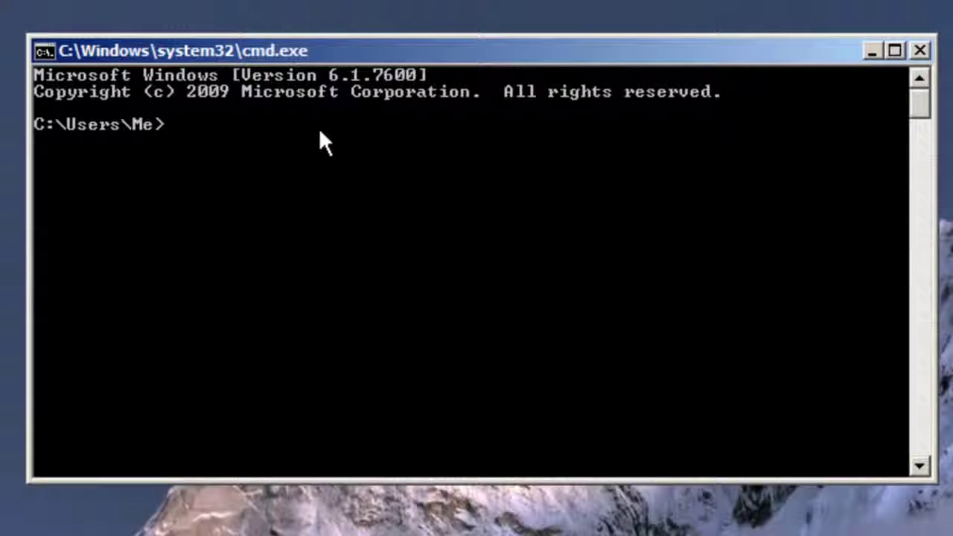
# Step: Run ipconfig /all, review the network adapters' descriptions and physical addresses, and close the Command Prompt
pyautogui.write('ipconf')
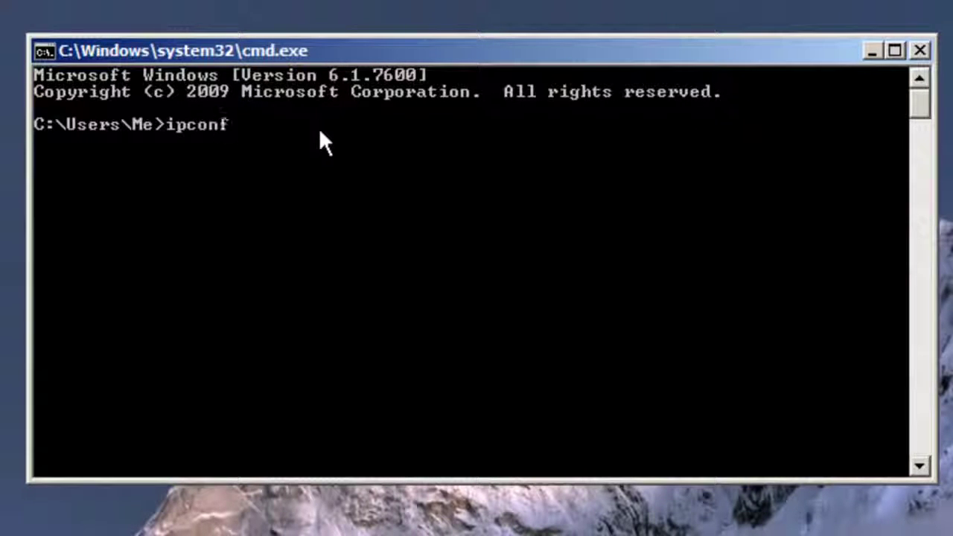
pyautogui.write('ig /all')
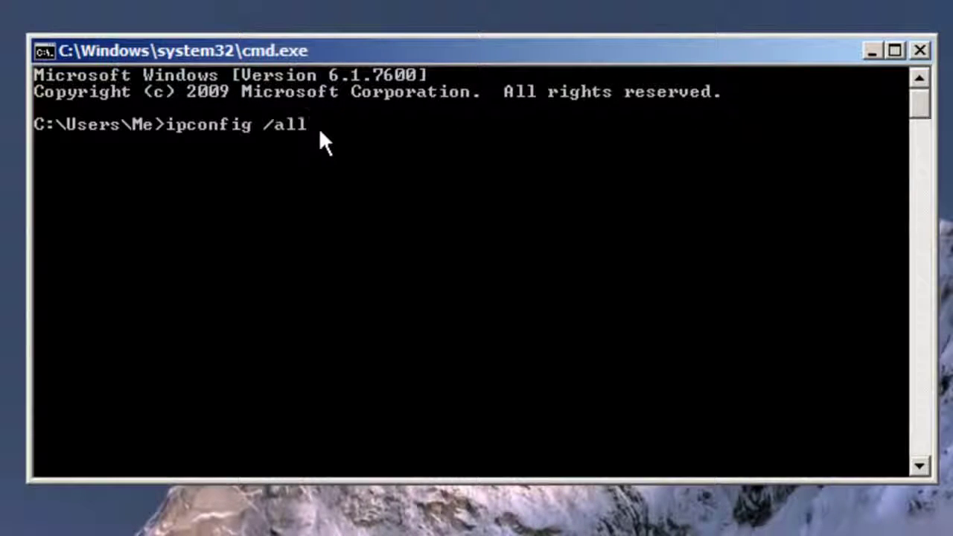
pyautogui.press('Return')
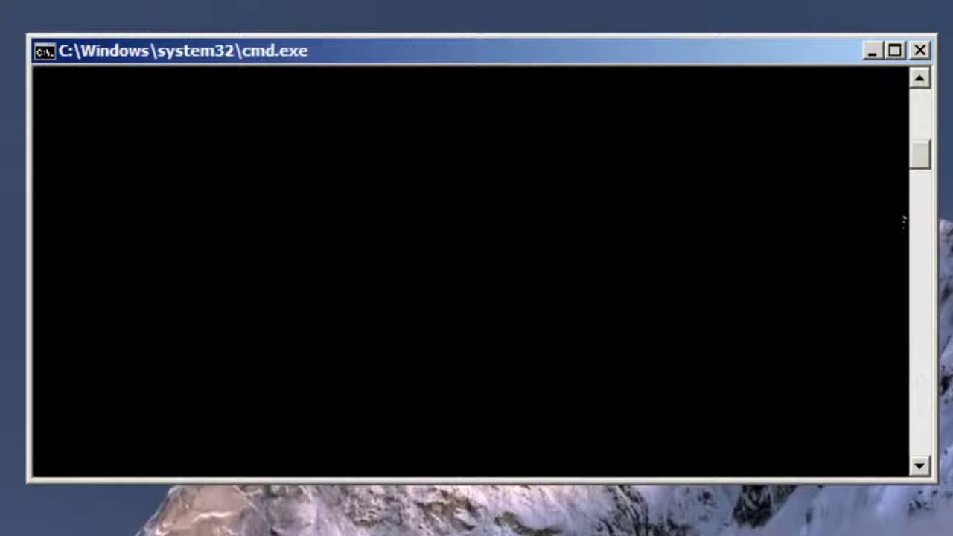
pyautogui.moveTo(922, 155); pyautogui.dragTo(922, 135)
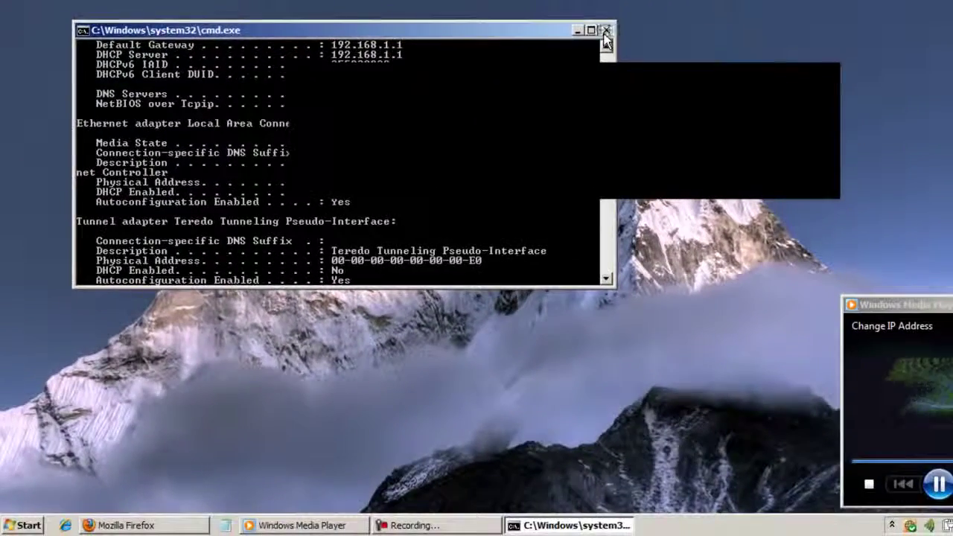
pyautogui.click(819, 43)
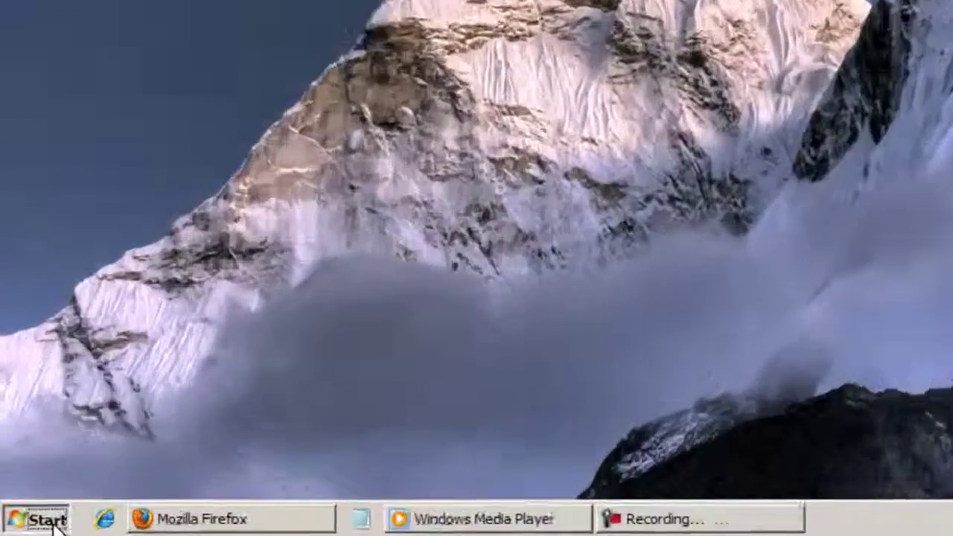
# Step: Open the Registry Editor by running regedit
pyautogui.click(52, 521)
pyautogui.click(95, 470)
pyautogui.write('rege')
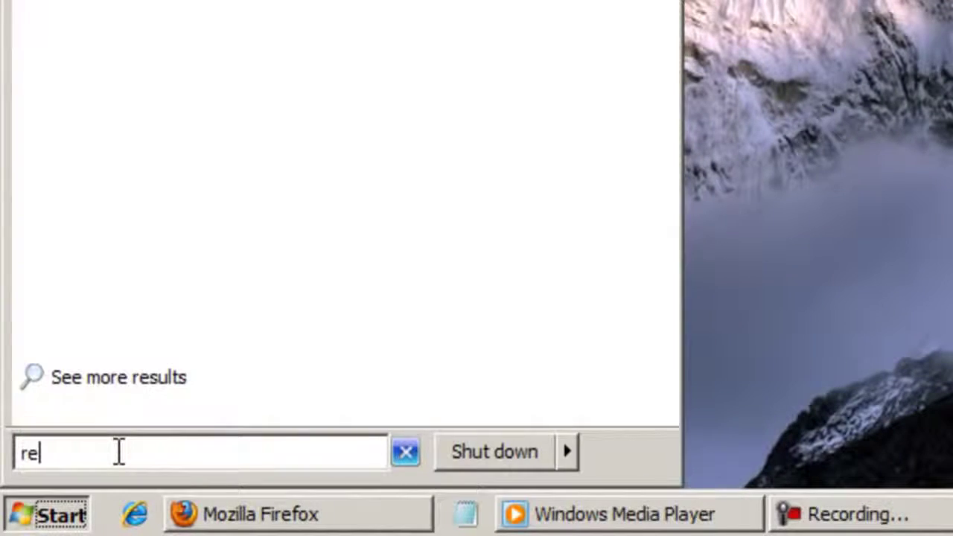
pyautogui.write('dit')
pyautogui.press('Return')
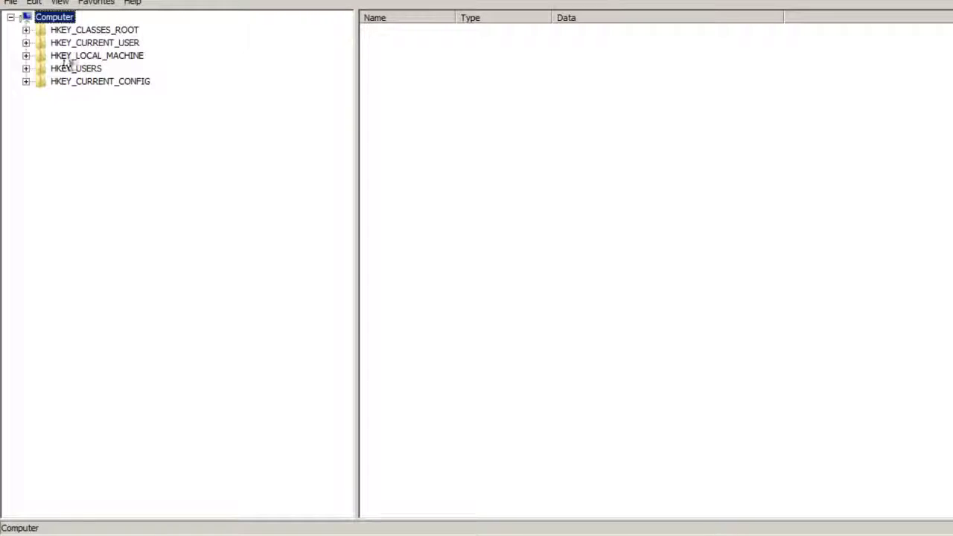
# Step: Expand HKEY_LOCAL_MACHINE\SYSTEM\CurrentControlSet\Control\Class down to the subkeys of {4D36E972-E325-11CE-BFC1-08002BE10318}
pyautogui.click(26, 56)
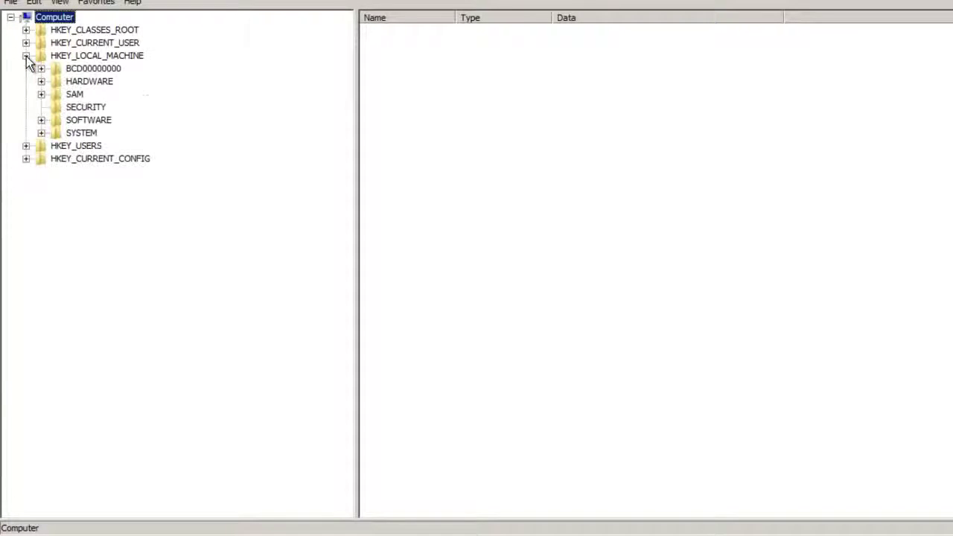
pyautogui.click(41, 132)
pyautogui.click(56, 171)
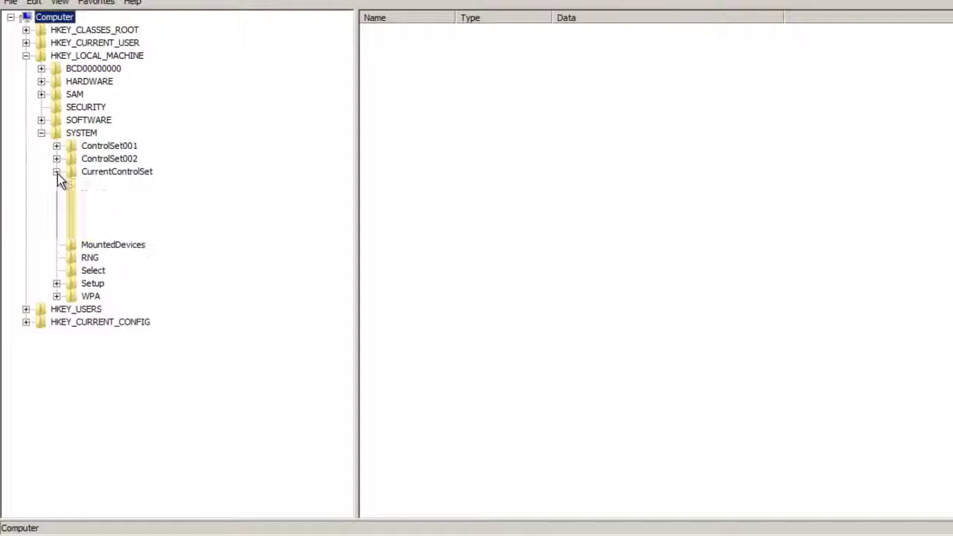
pyautogui.click(71, 185)
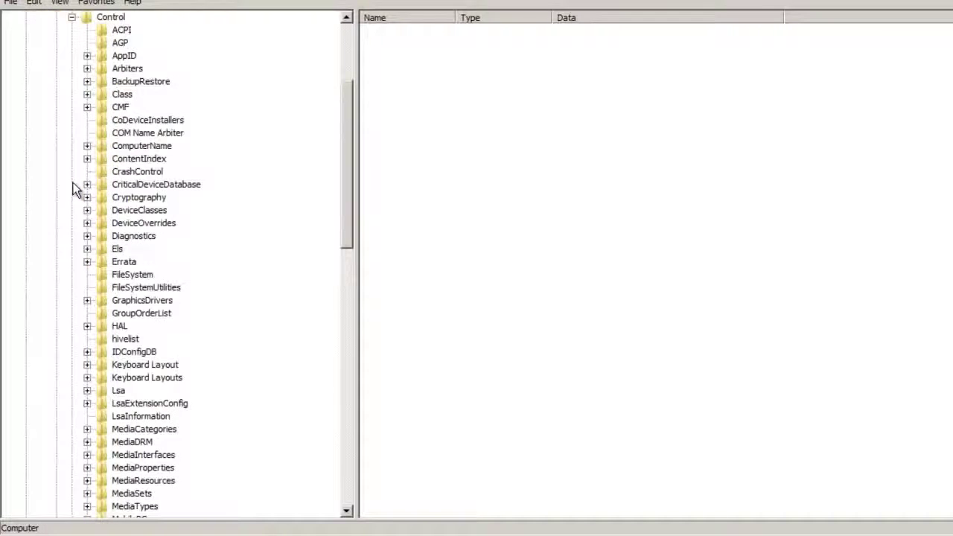
pyautogui.click(87, 94)
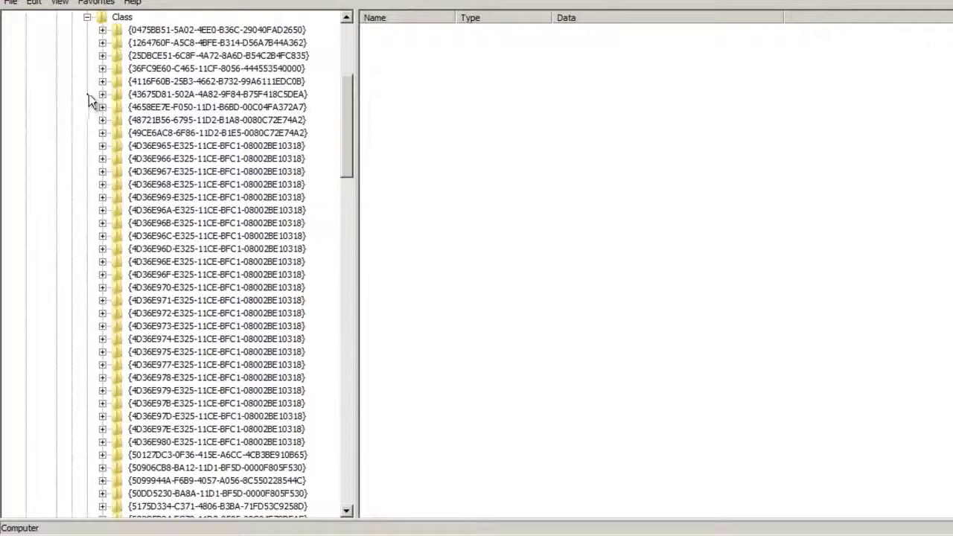
pyautogui.click(145, 314)
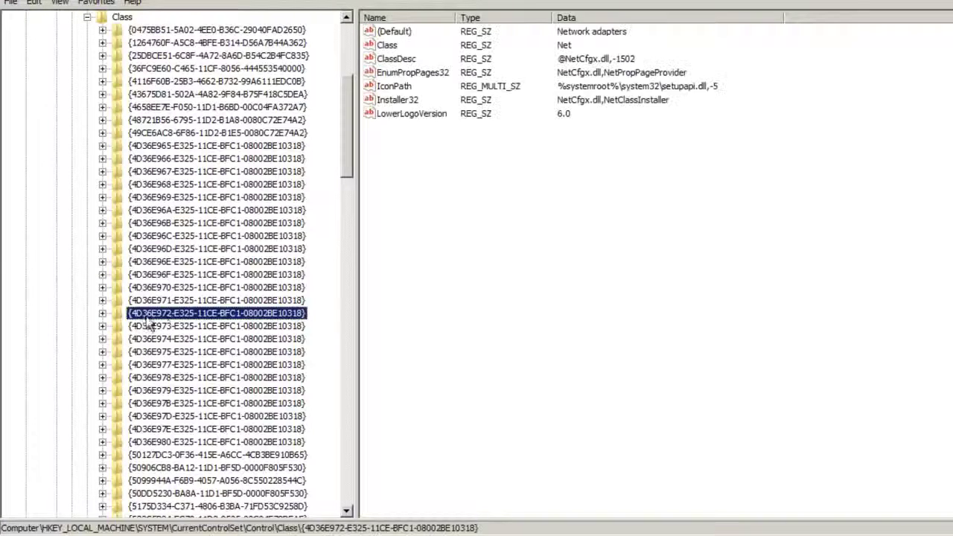
pyautogui.click(102, 313)
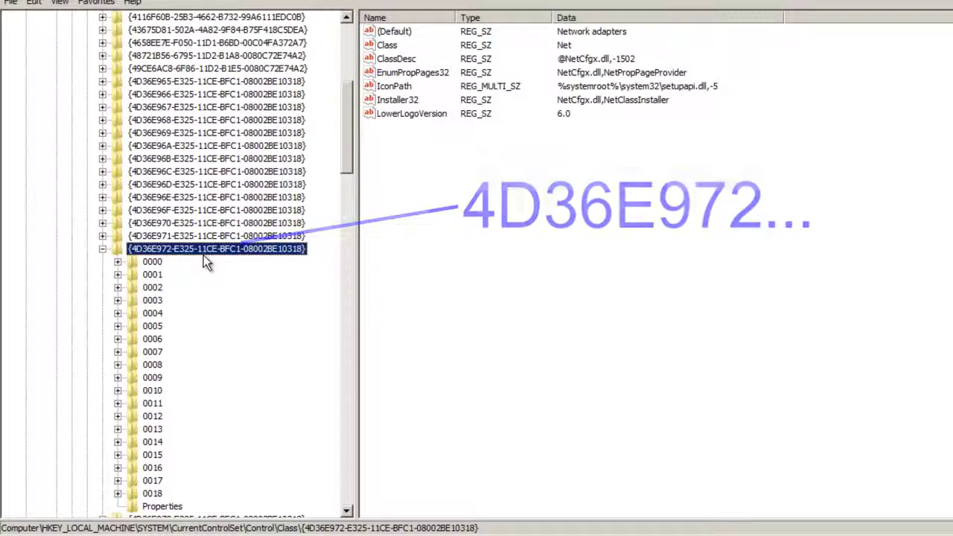
# Step: Check the adapter subkeys from 0000 onward by their DriverDesc and select 0007 for the Marvell Yukon Ethernet controller
pyautogui.click(150, 263)
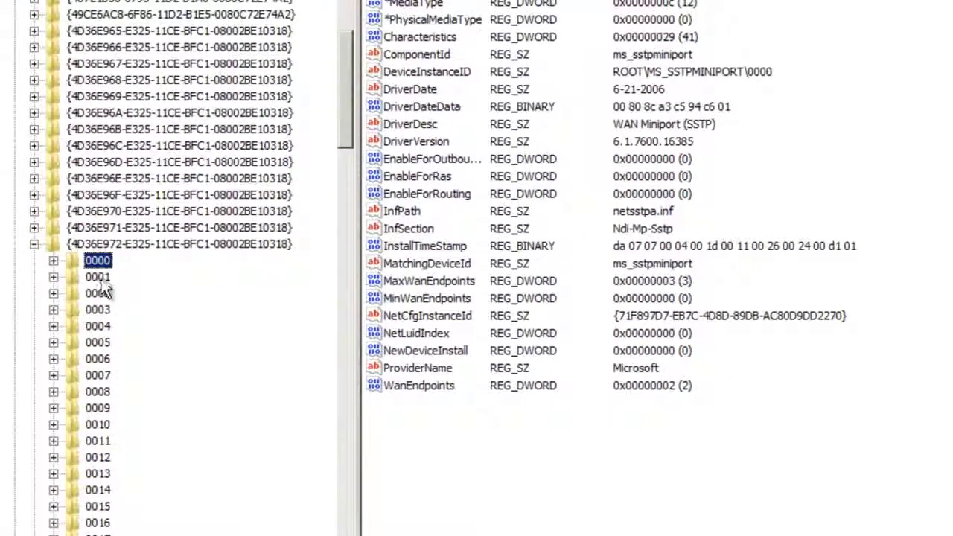
pyautogui.click(96, 278)
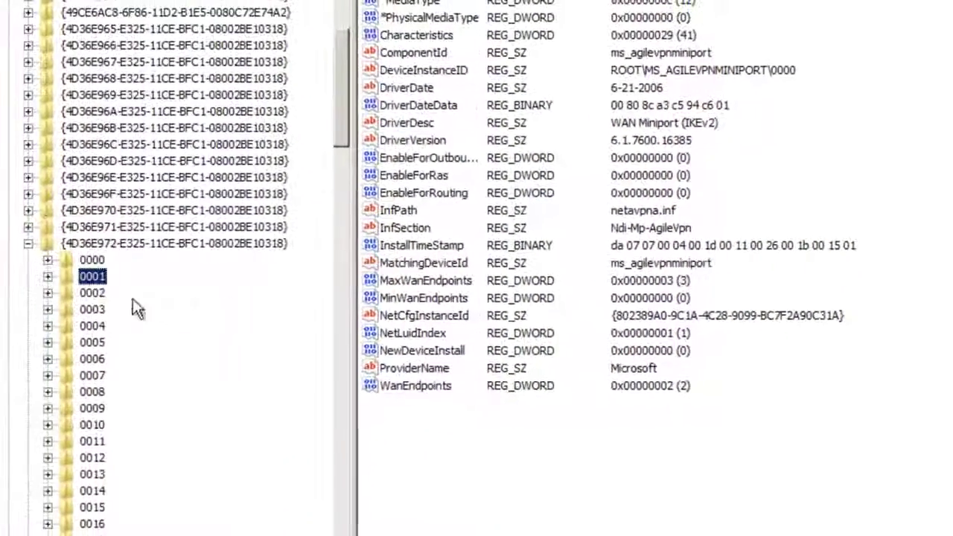
pyautogui.click(102, 294)
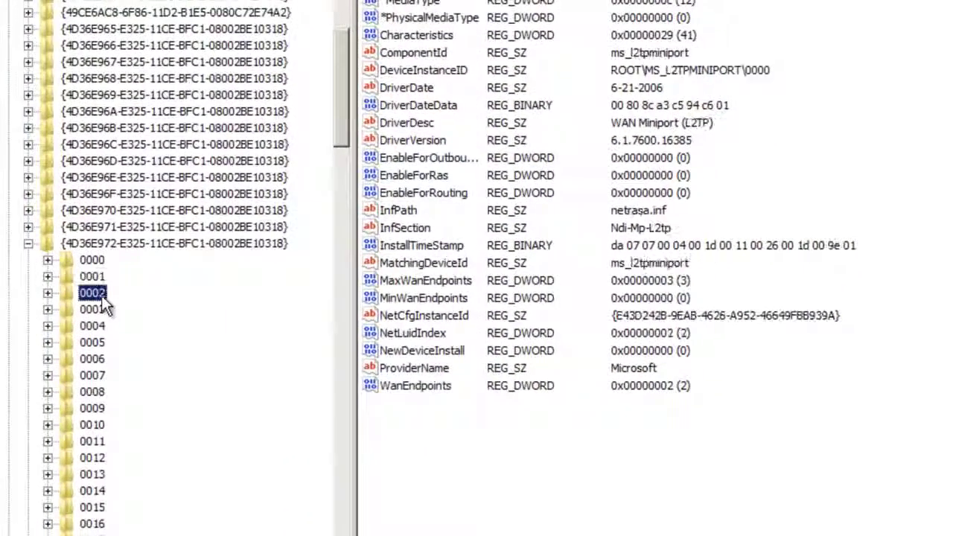
pyautogui.click(99, 312)
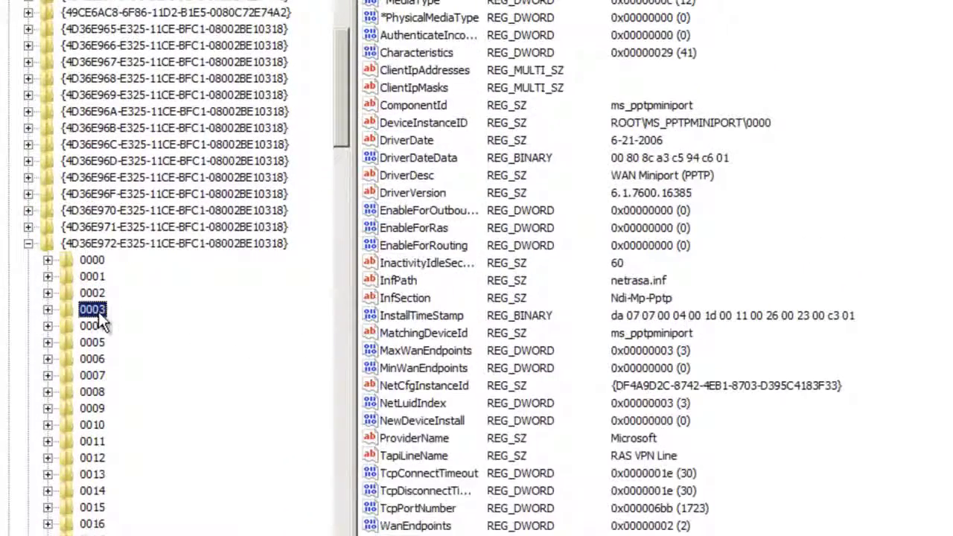
pyautogui.click(99, 324)
pyautogui.click(95, 343)
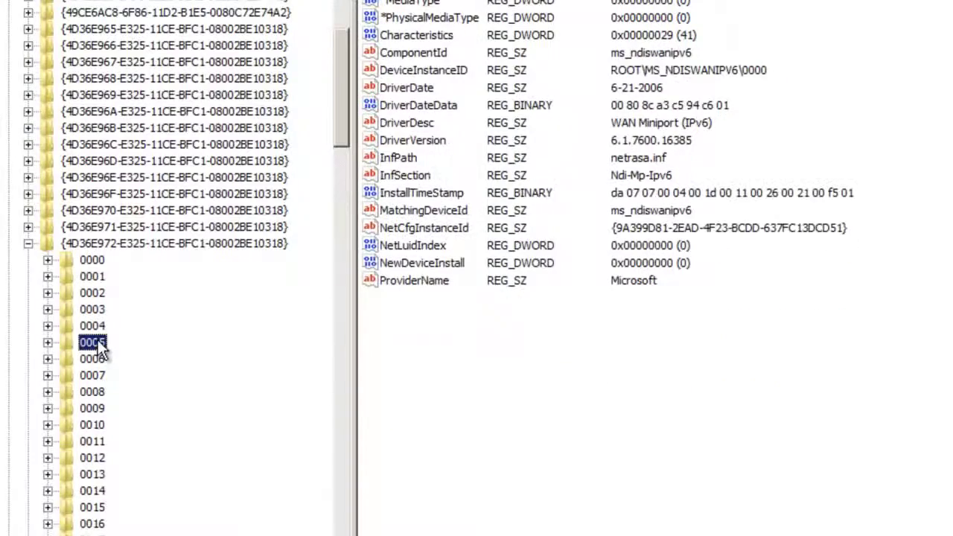
pyautogui.click(92, 359)
pyautogui.click(93, 374)
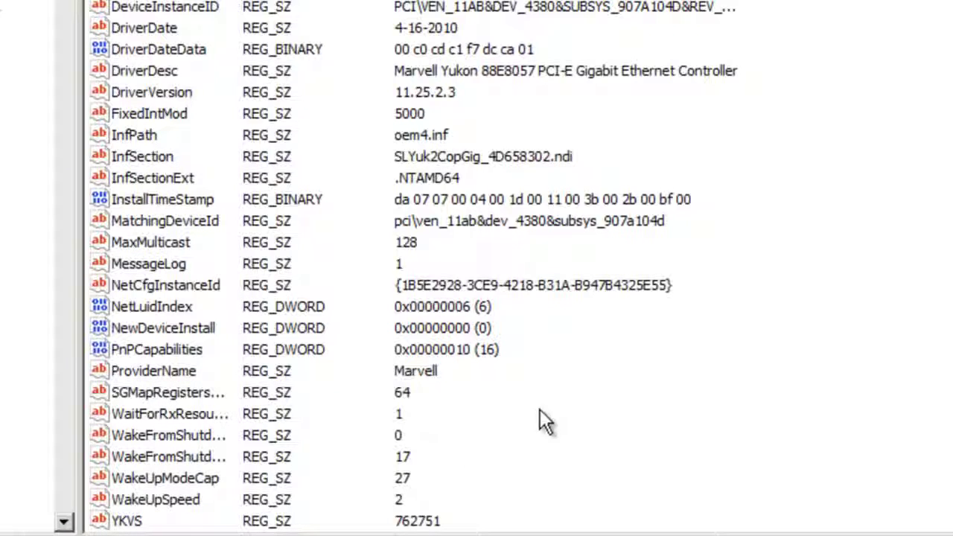
# Step: Create a new string value named NetworkAddress in the 0007 adapter key
pyautogui.rightClick(502, 410)
pyautogui.moveTo(531, 423)
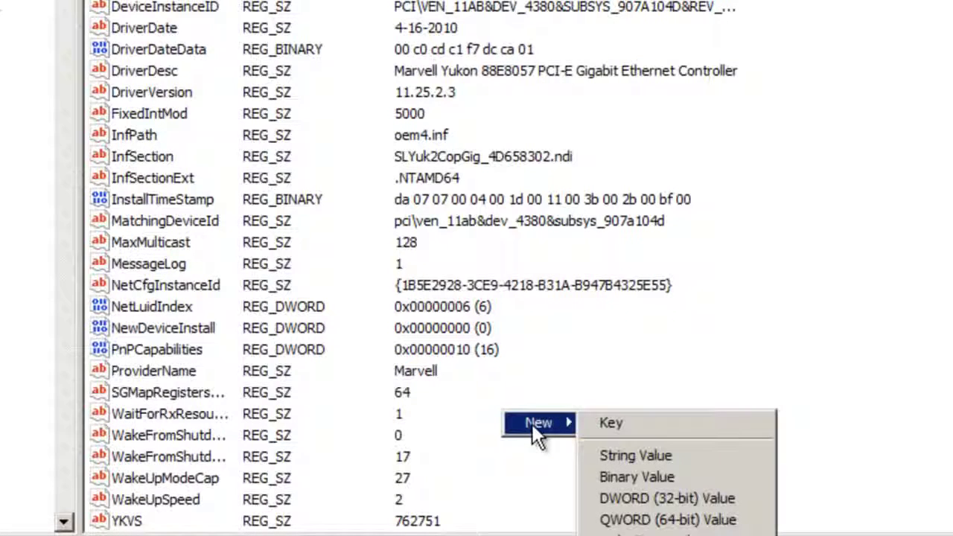
pyautogui.click(632, 453)
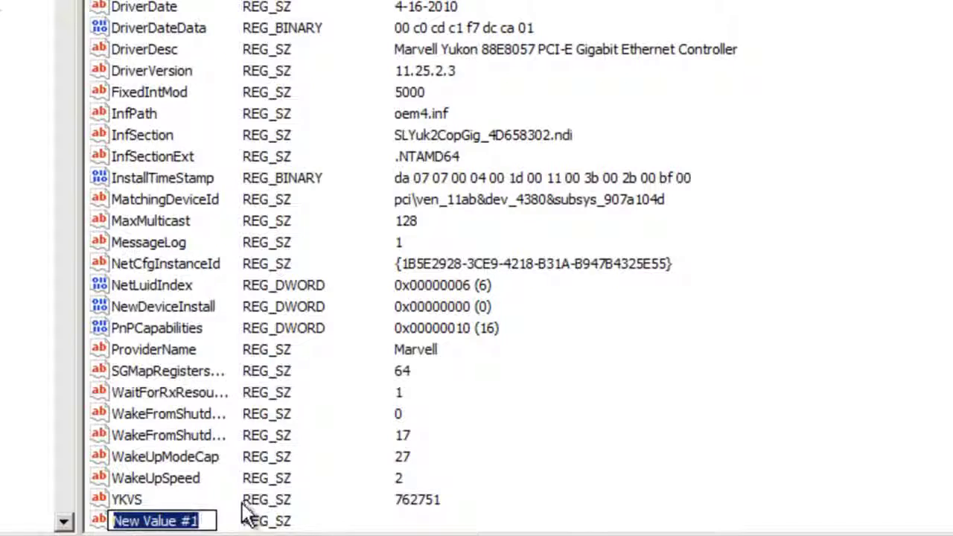
pyautogui.write('NetworkAddress')
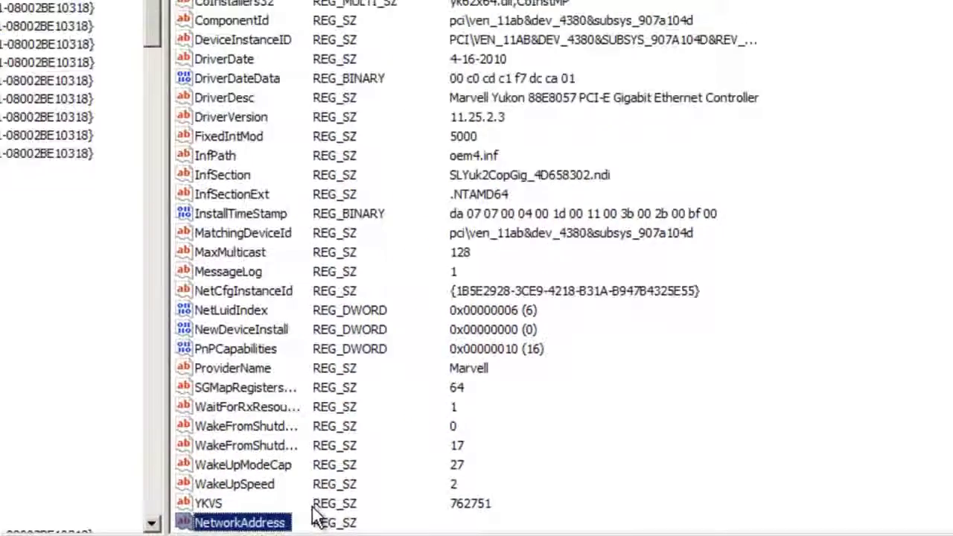
pyautogui.press('Return')
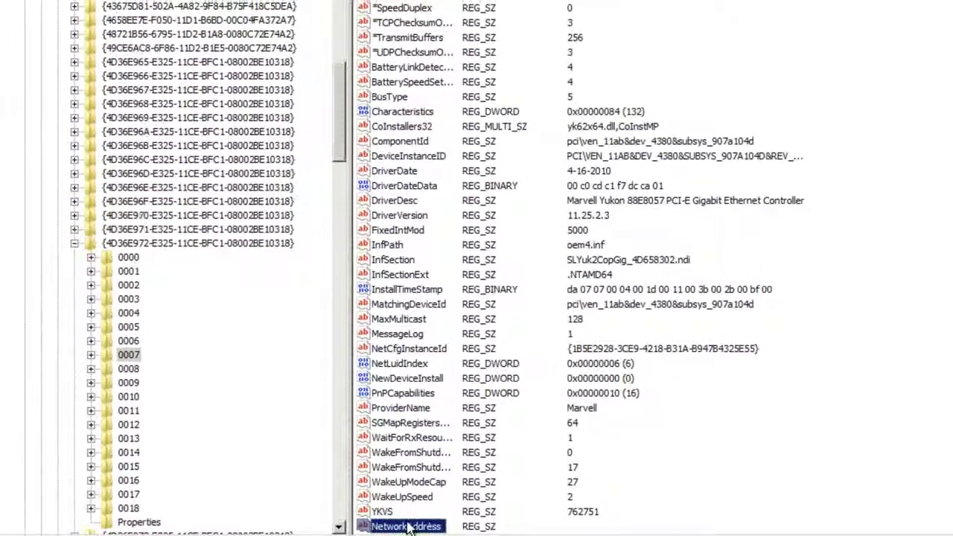
pyautogui.doubleClick(408, 527)
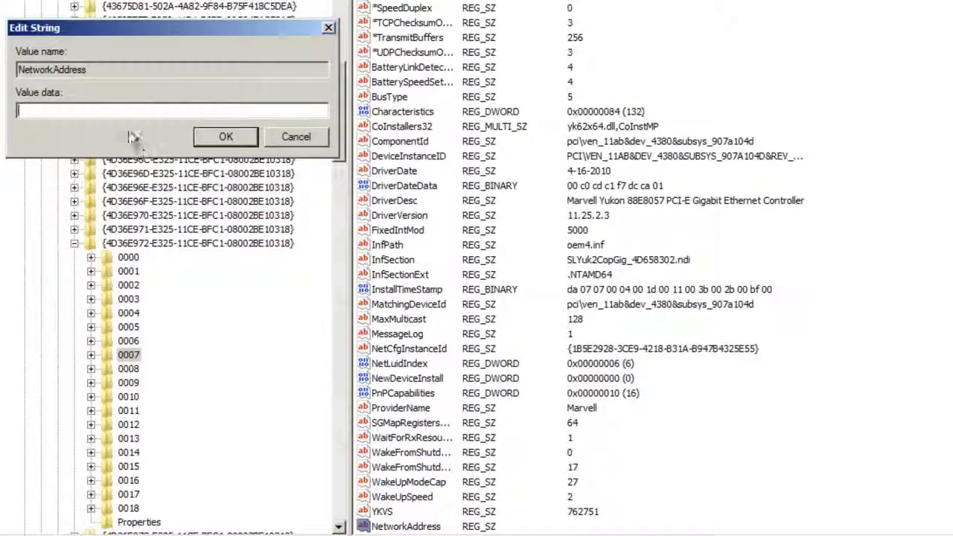
pyautogui.write('123')
pyautogui.write('45678')
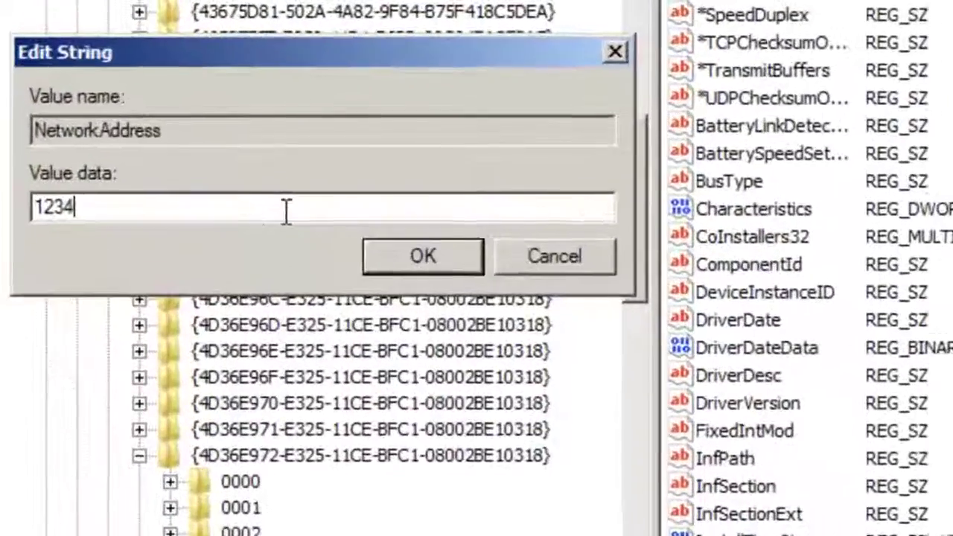
pyautogui.write('9012')
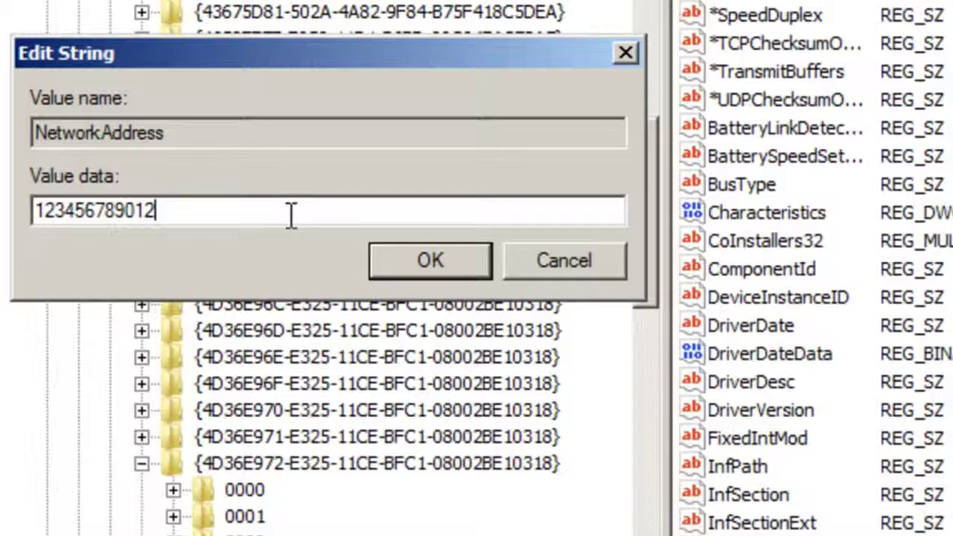
pyautogui.click(394, 260)
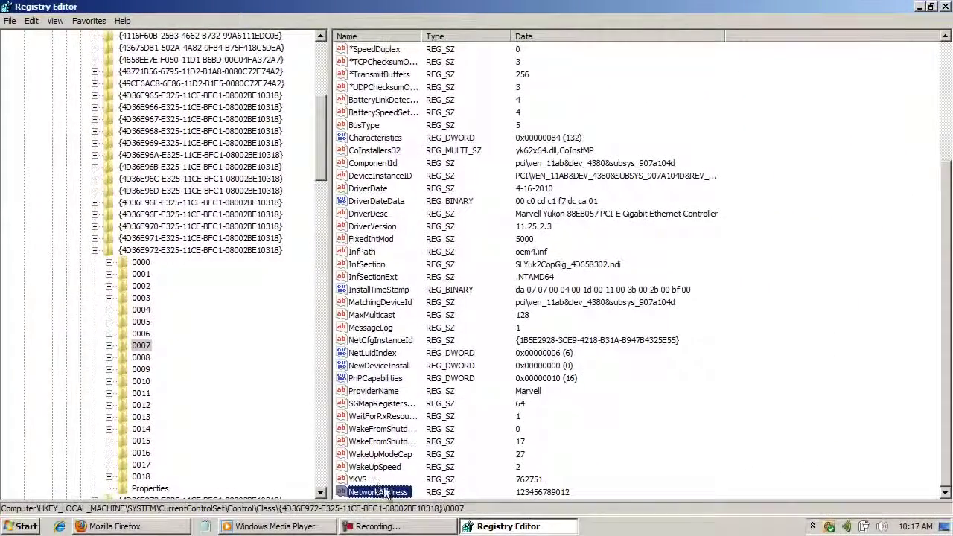
# Step: Check the actions available for the NetworkAddress value without changing it, and close the Registry Editor
pyautogui.rightClick(402, 493)
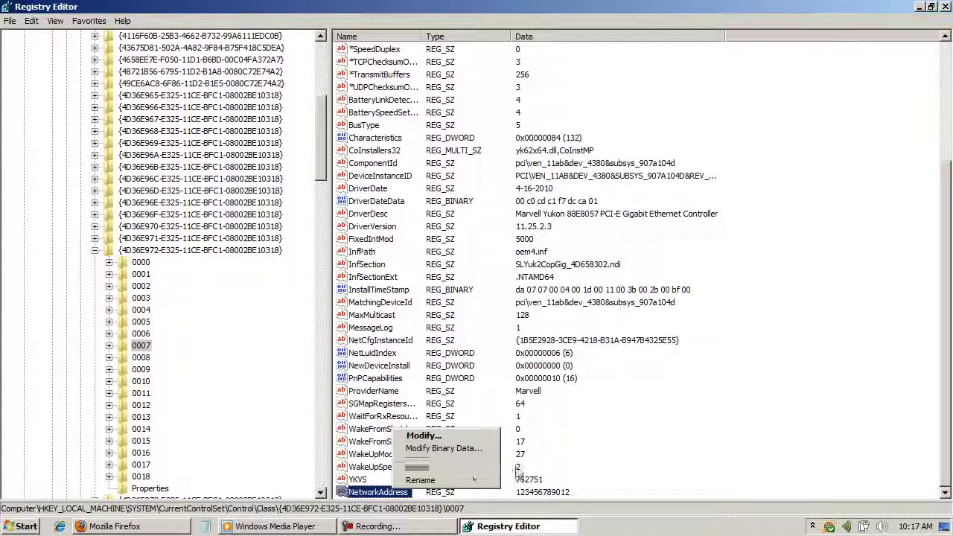
pyautogui.click(565, 467)
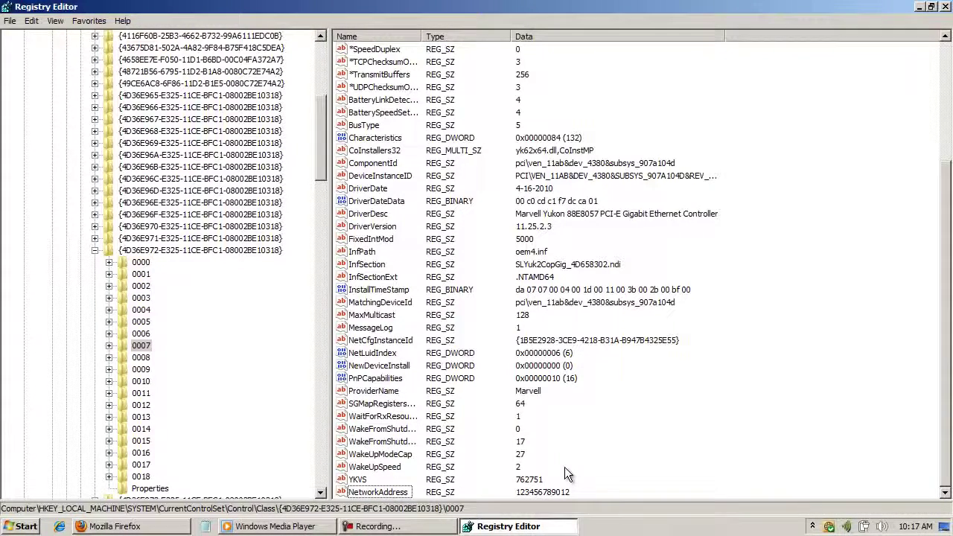
pyautogui.click(944, 7)
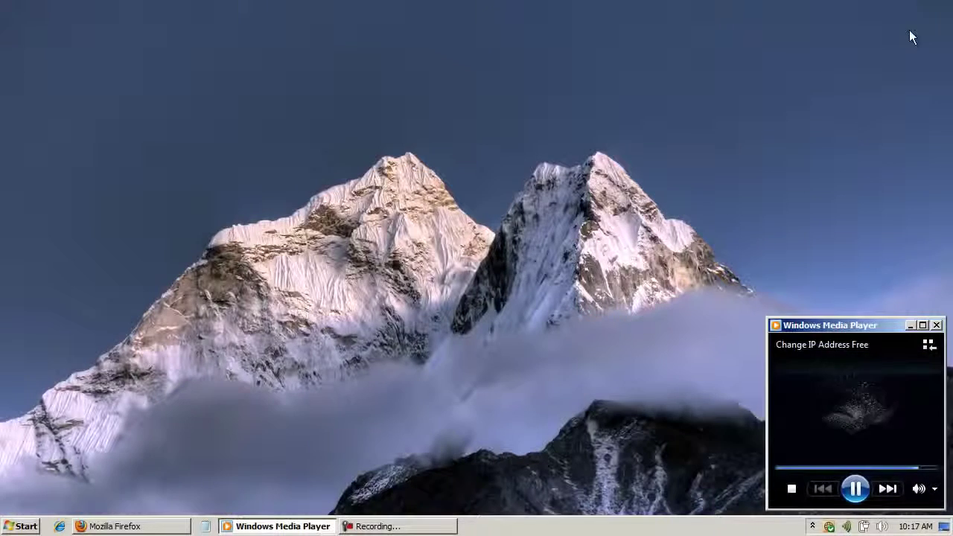
# Step: Bring up the computer's shutdown options, point out Restart, and dismiss them without restarting
pyautogui.click(29, 524)
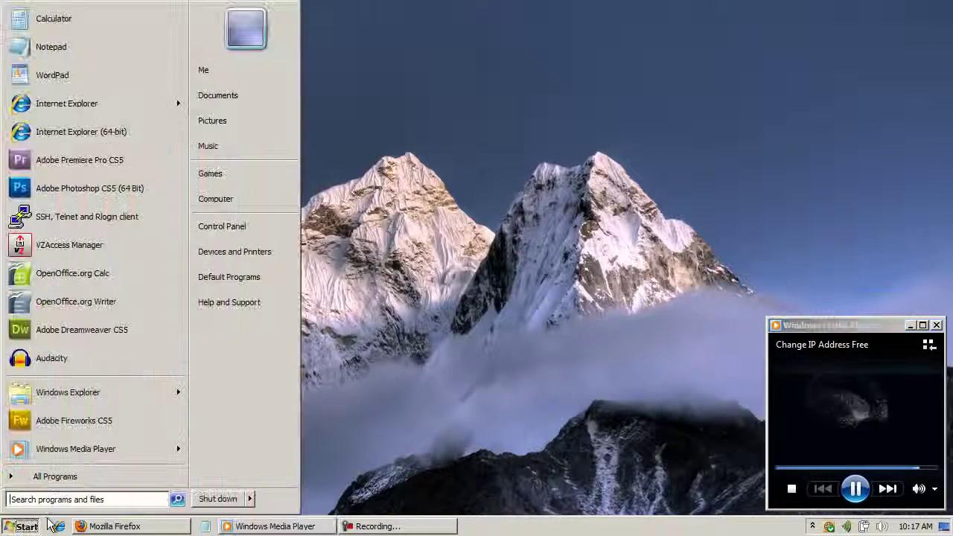
pyautogui.click(251, 499)
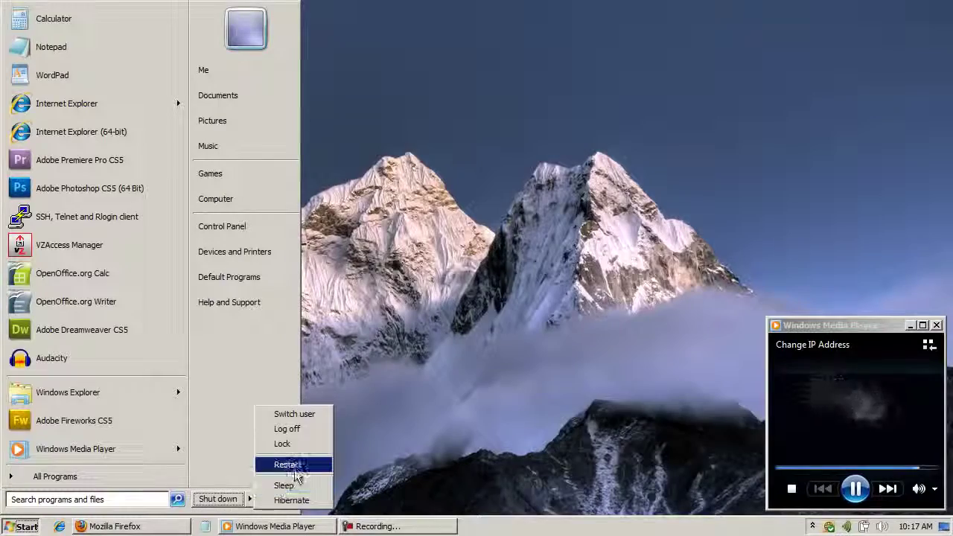
pyautogui.click(338, 460)
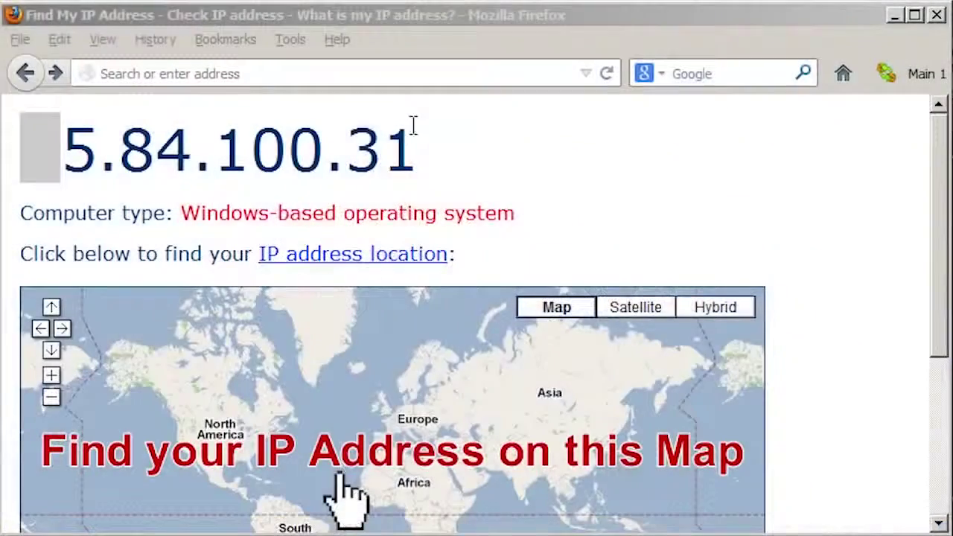
# Step: Load findmyipaddress.com in Firefox to check the public IP address
pyautogui.click(269, 73)
pyautogui.write('find')
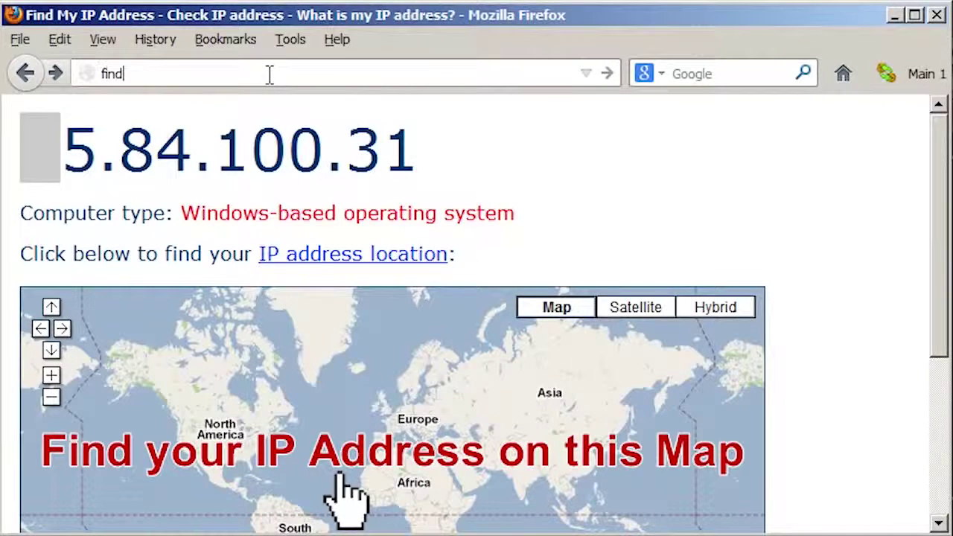
pyautogui.write('myipaddress.com')
pyautogui.press('Return')
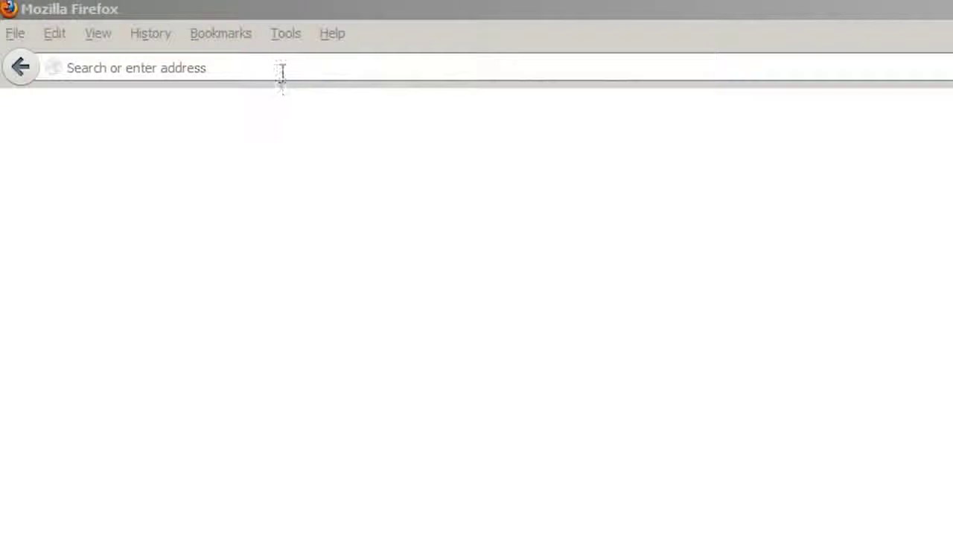
# Step: Go to the website iprivacytools.com
pyautogui.click(281, 65)
pyautogui.write('ipr')
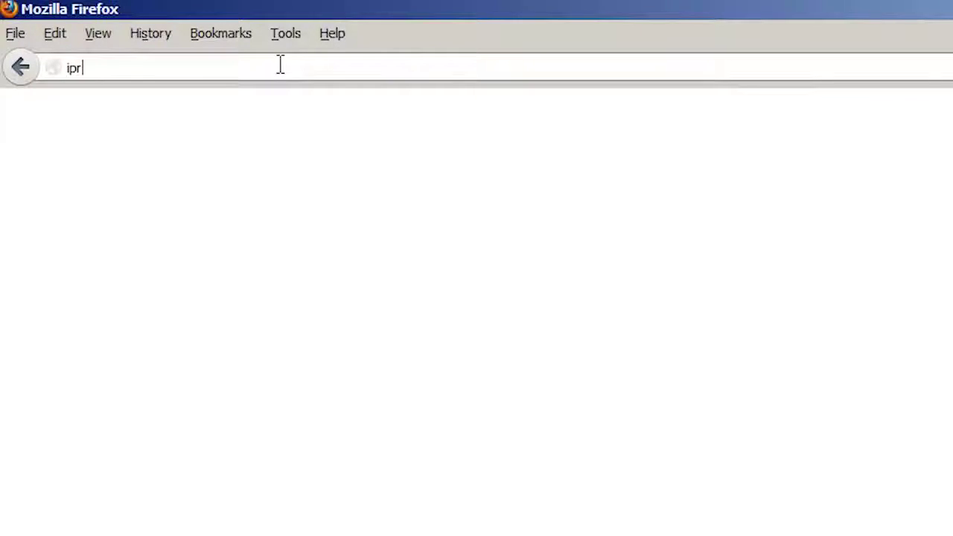
pyautogui.write('ivacytools.com')
pyautogui.press('Return')
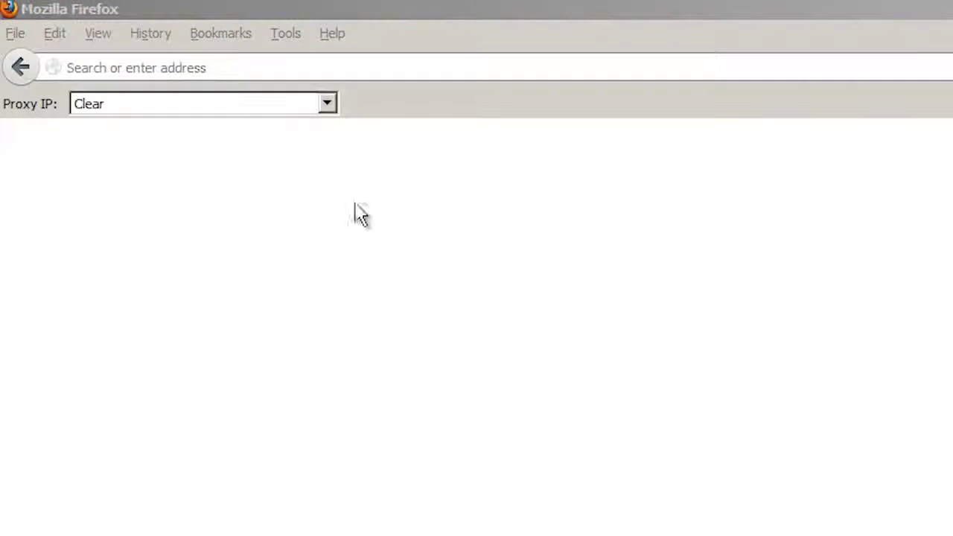
# Step: Open the list of Proxy IP locations
pyautogui.click(328, 105)
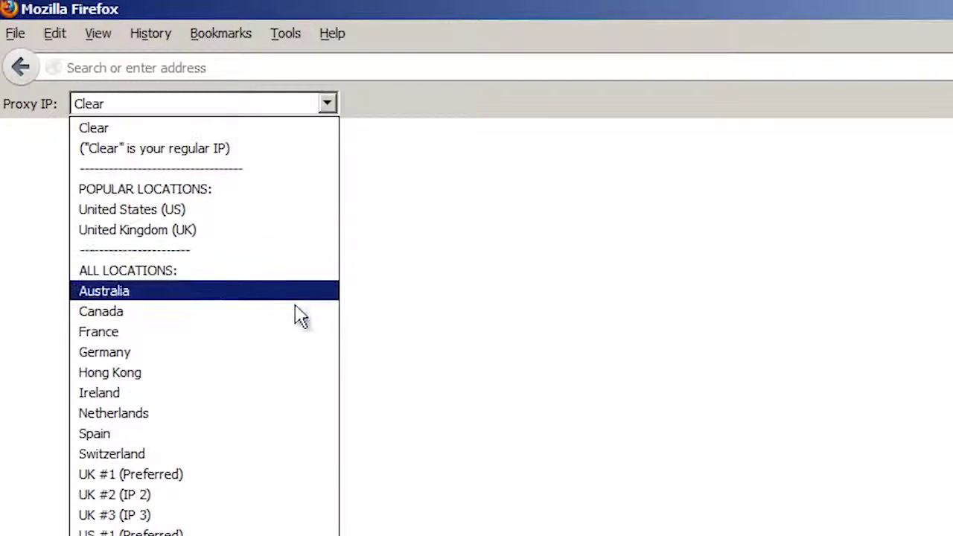